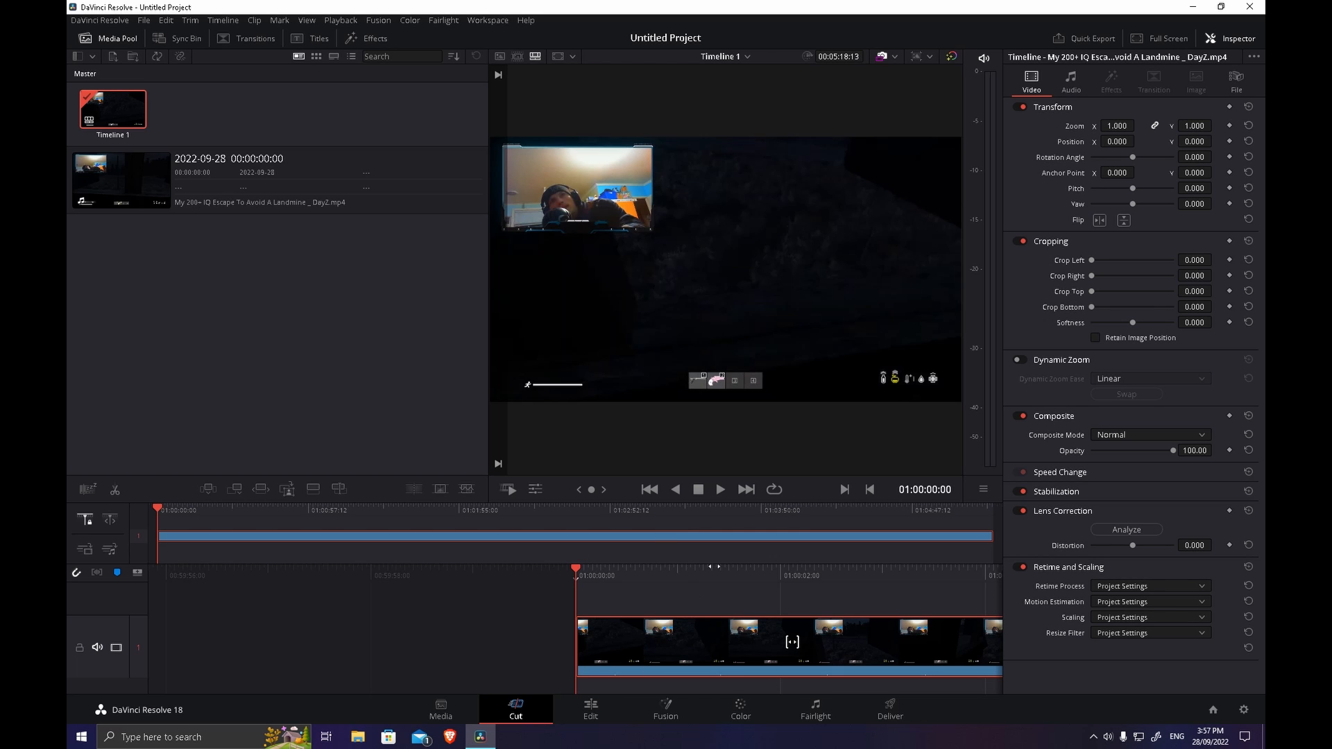
# Play the opening of the DayZ clip briefly, and mute the clip's audio on the timeline.
pyautogui.press('space')
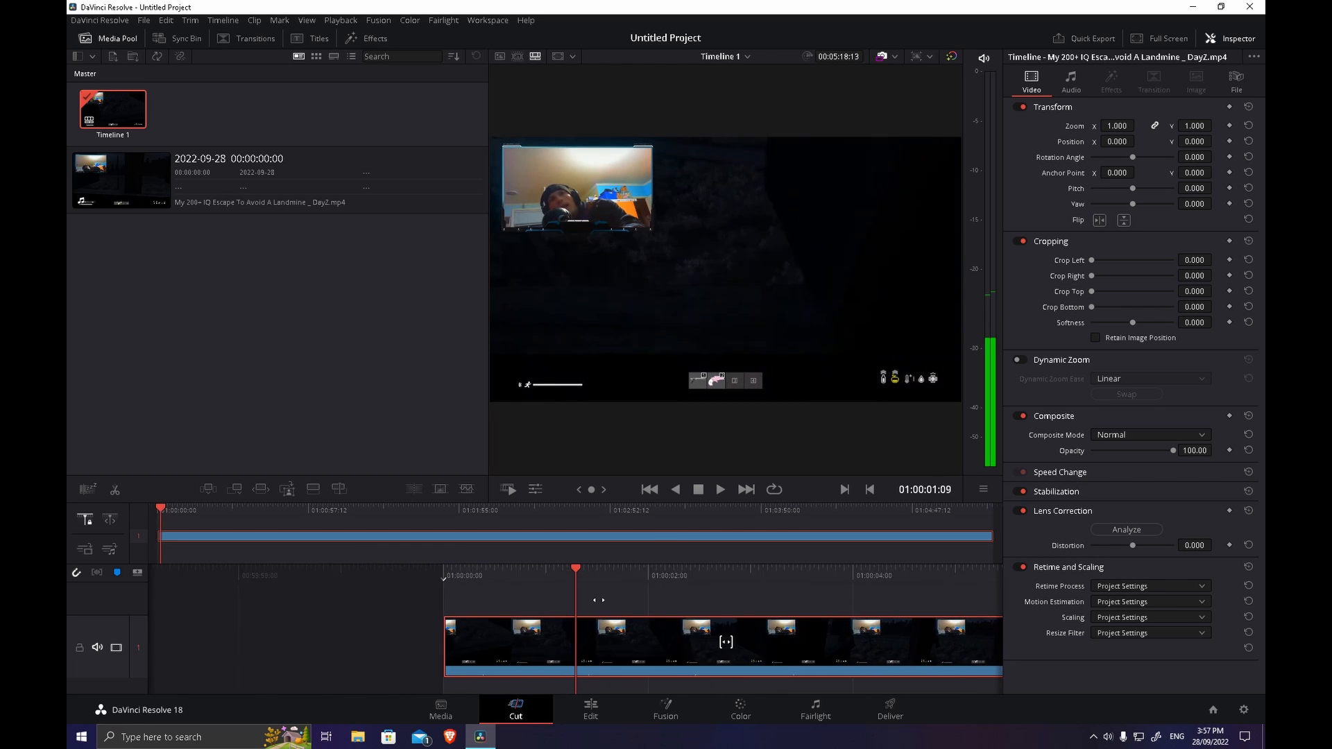
pyautogui.moveTo(598, 600); pyautogui.dragTo(731, 603)
pyautogui.rightClick(729, 651)
pyautogui.click(768, 632)
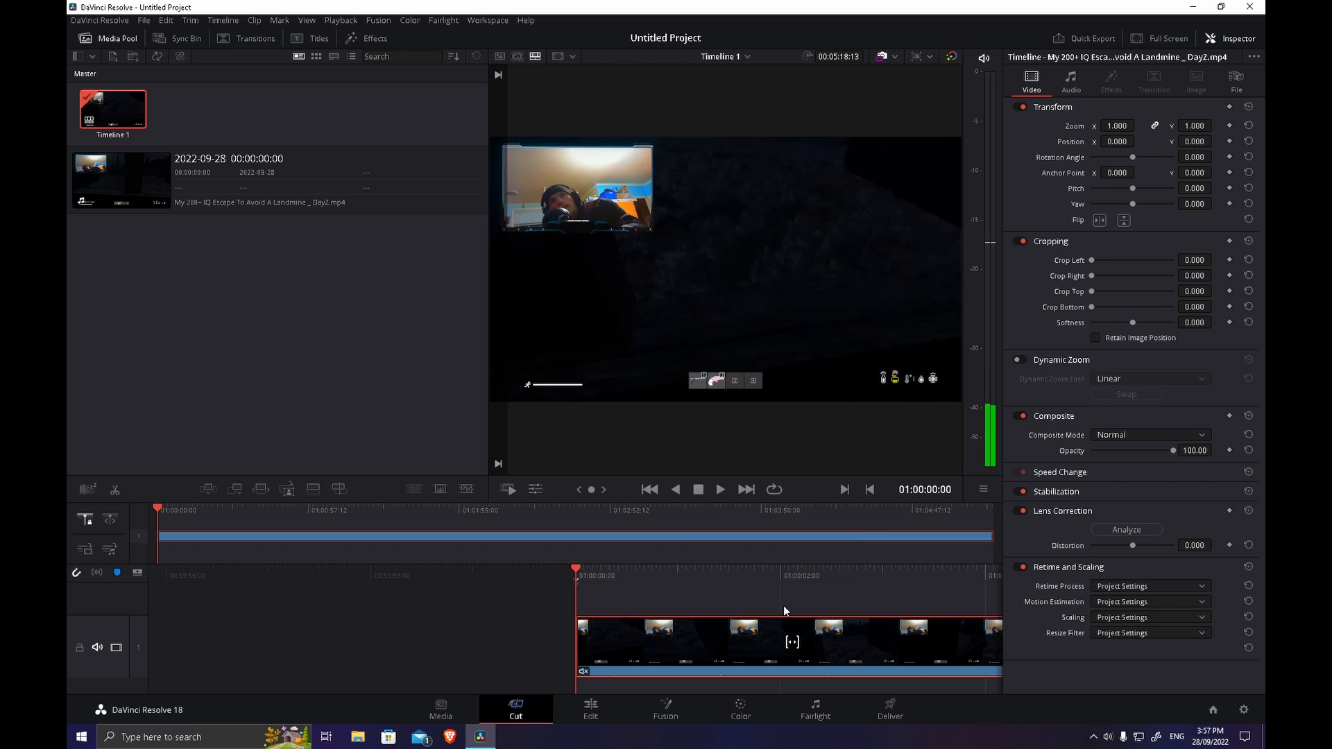
pyautogui.click(817, 567)
pyautogui.moveTo(770, 570); pyautogui.dragTo(867, 664)
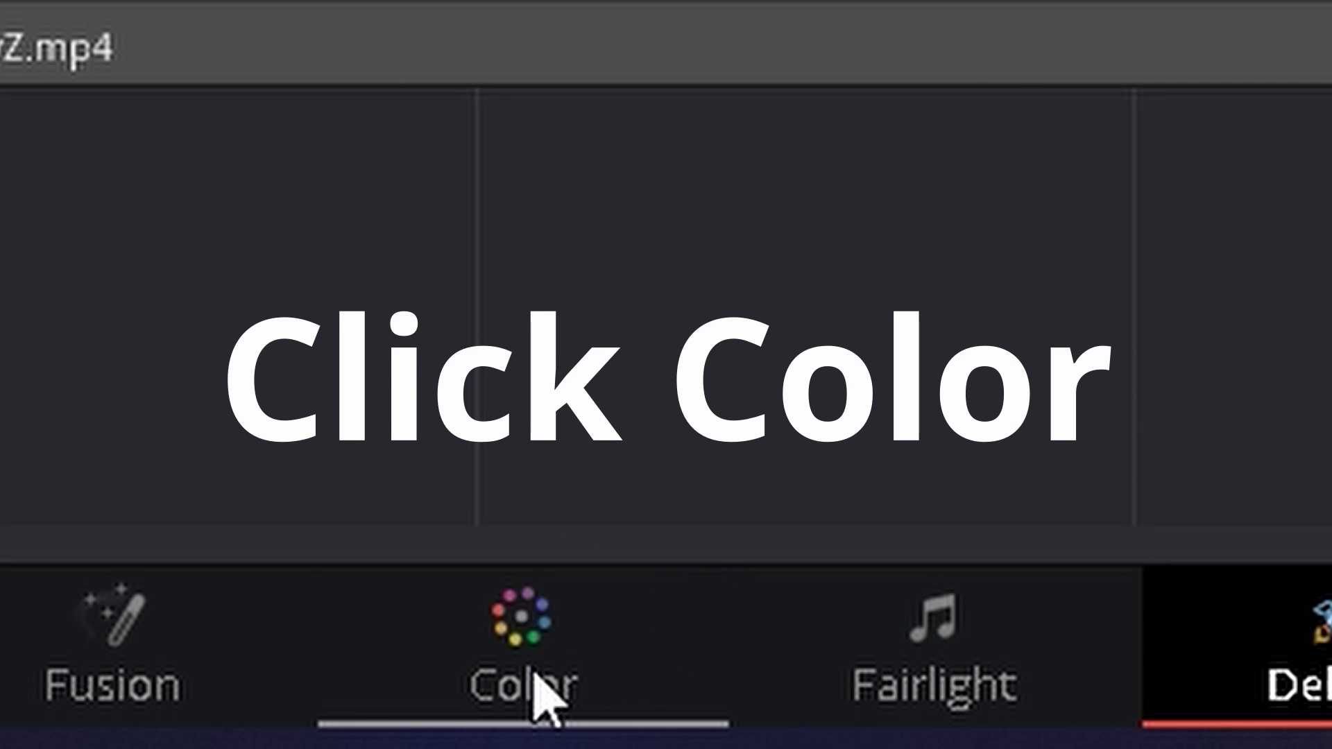
# Set the clip's shadows to 52.50 and highlights to 50.50 in the primary color wheels.
pyautogui.click(535, 677)
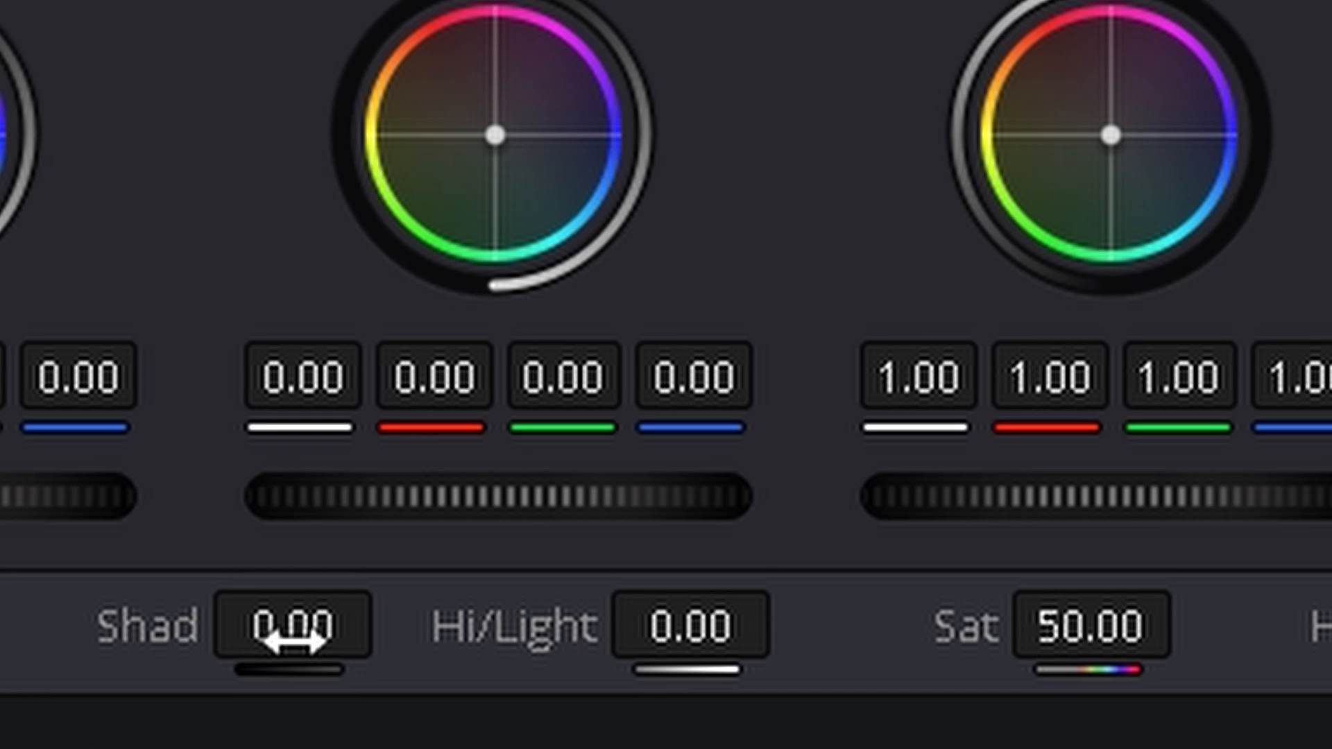
pyautogui.moveTo(293, 642); pyautogui.dragTo(359, 642)
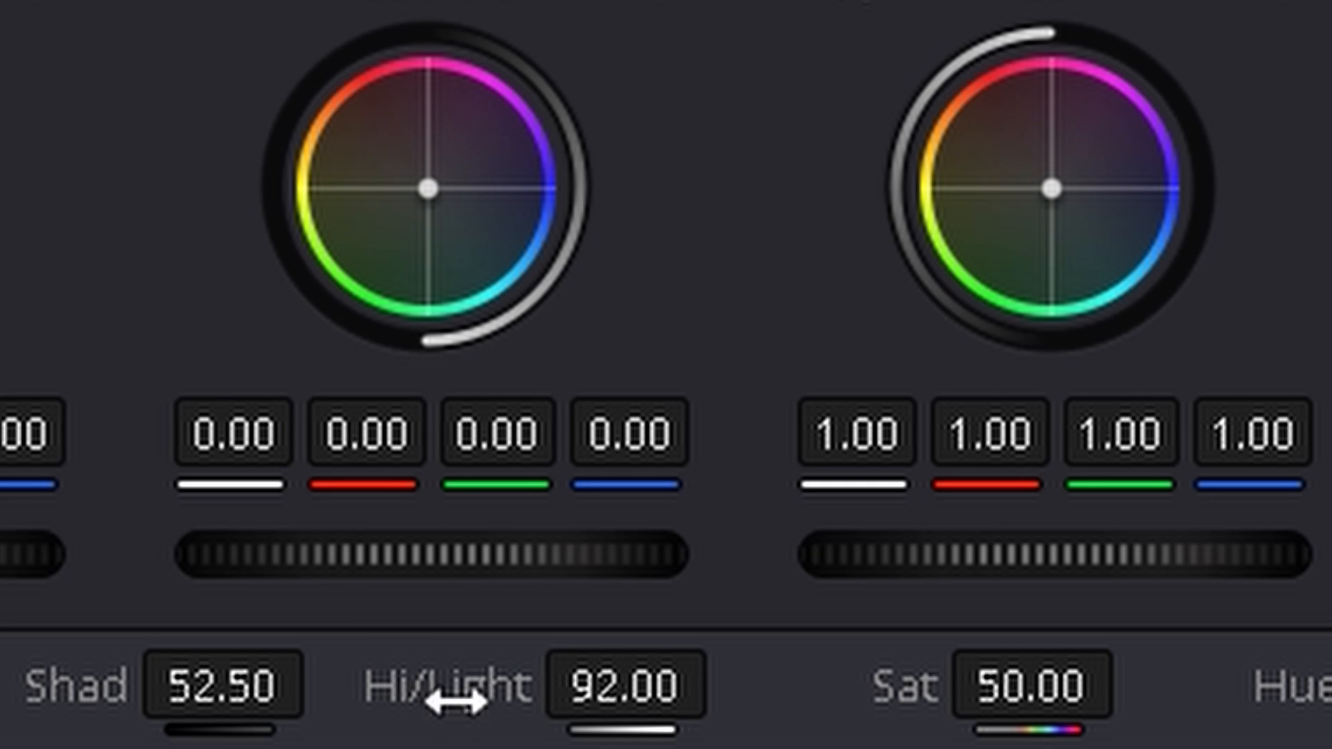
pyautogui.moveTo(533, 686); pyautogui.dragTo(506, 687)
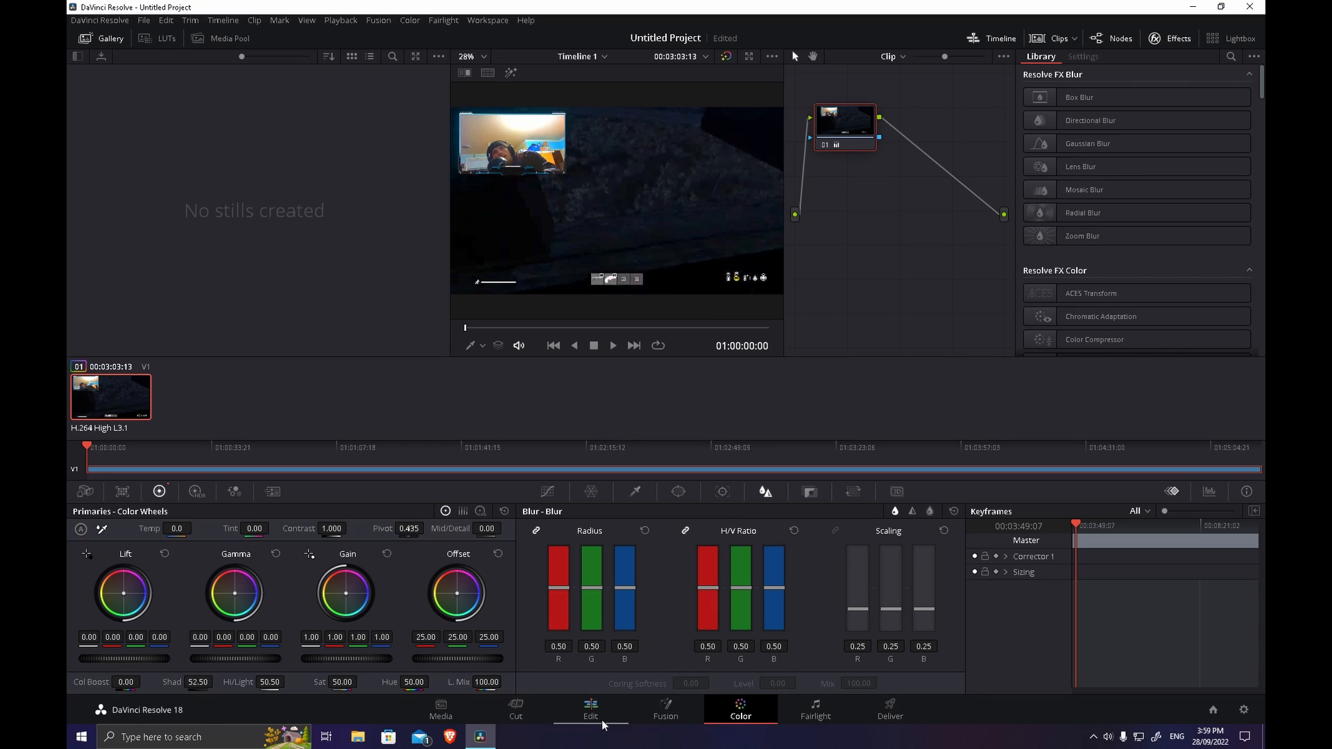
# Return to the Cut page and play the brightened clip to review the grade.
pyautogui.click(444, 709)
pyautogui.click(519, 709)
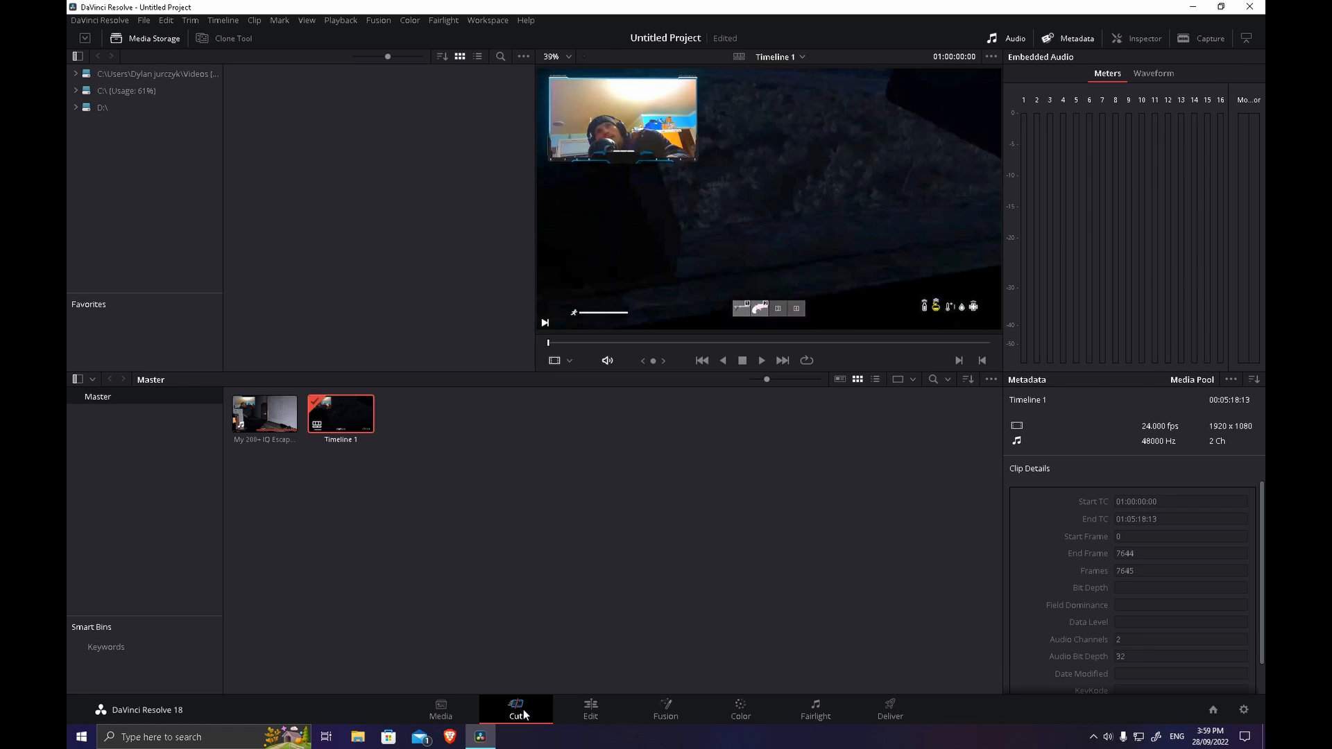
pyautogui.click(720, 493)
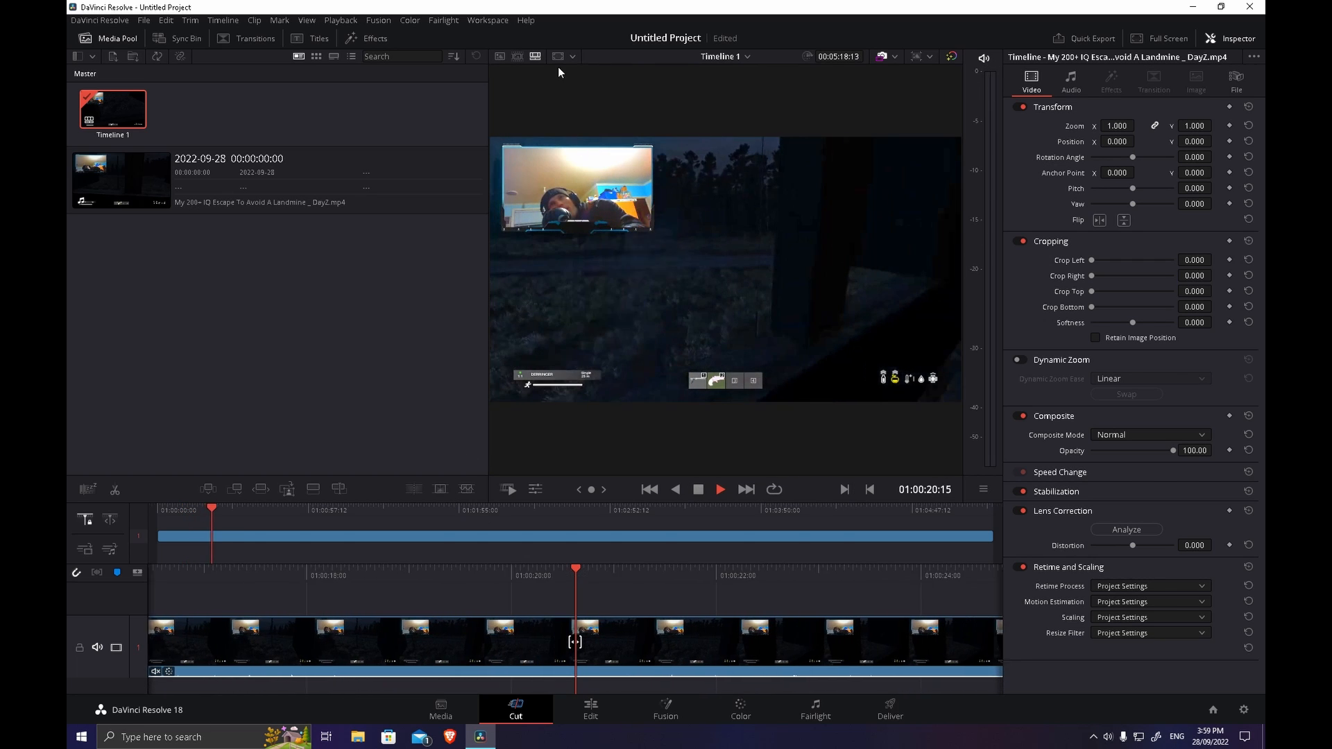
# Split the clip at 01:04:50:15 and delete the part before the cut.
pyautogui.moveTo(801, 506); pyautogui.dragTo(924, 511)
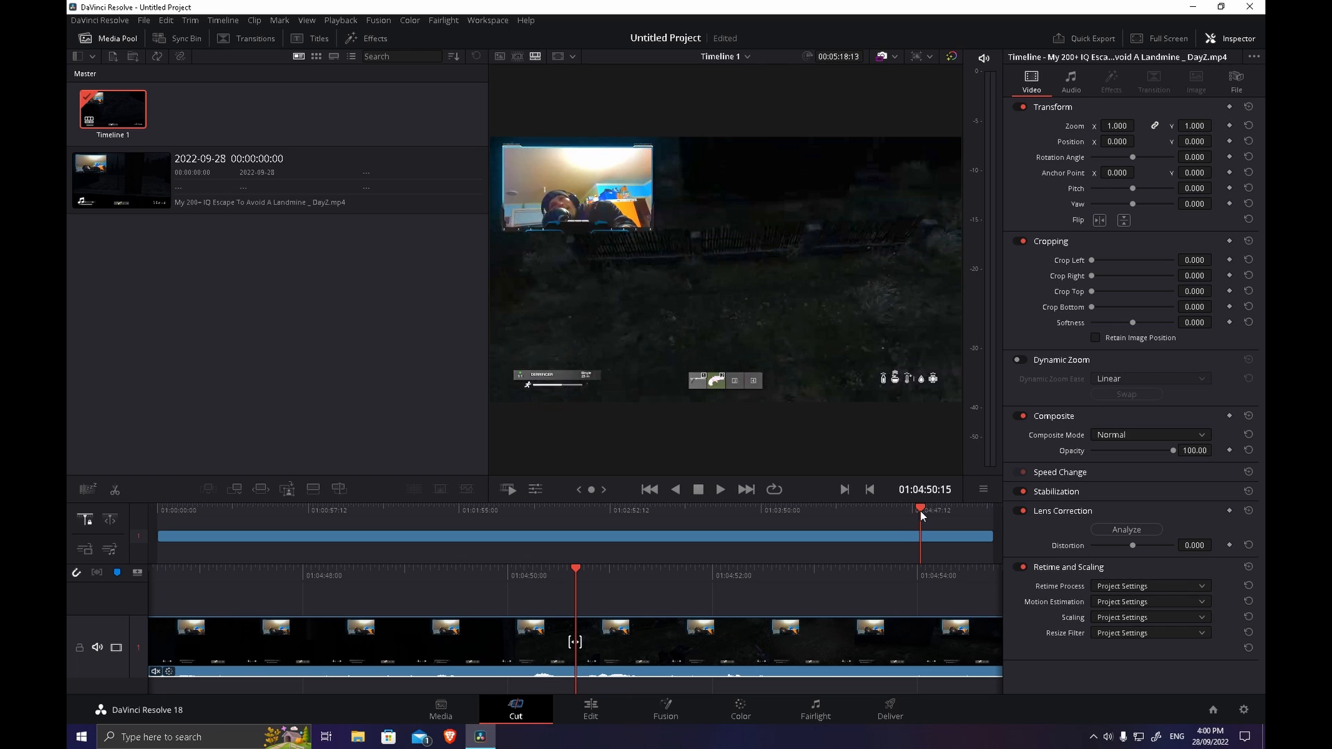
pyautogui.rightClick(598, 663)
pyautogui.click(642, 551)
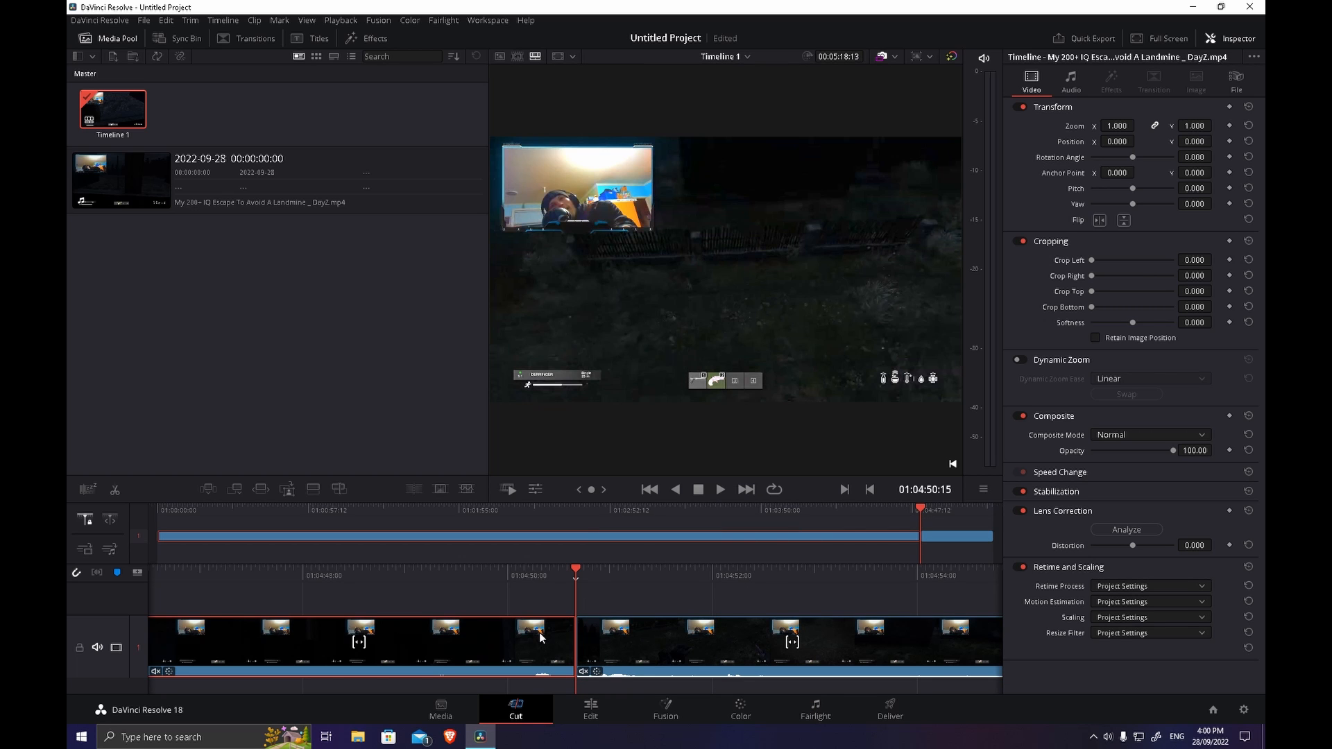
pyautogui.press('Delete')
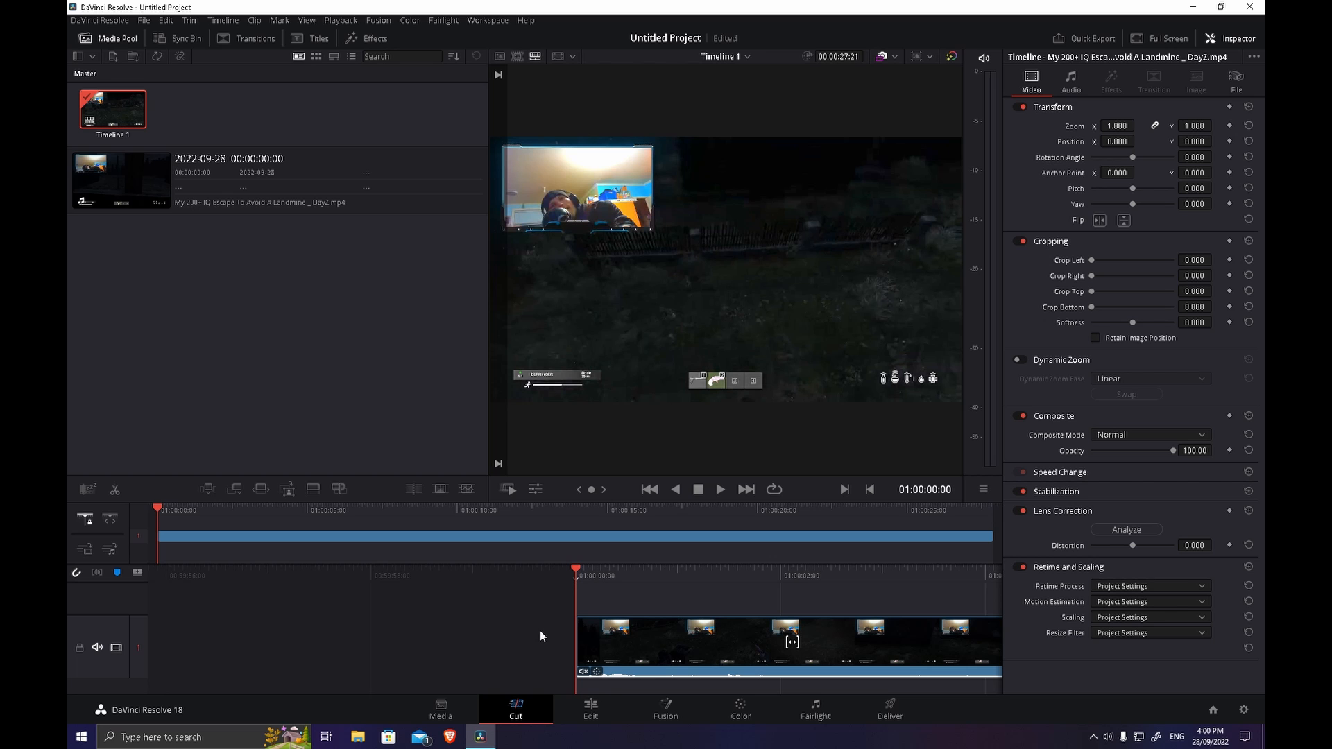
# Play the first seconds of the trimmed clip and stop at about 01:00:06:09.
pyautogui.click(718, 489)
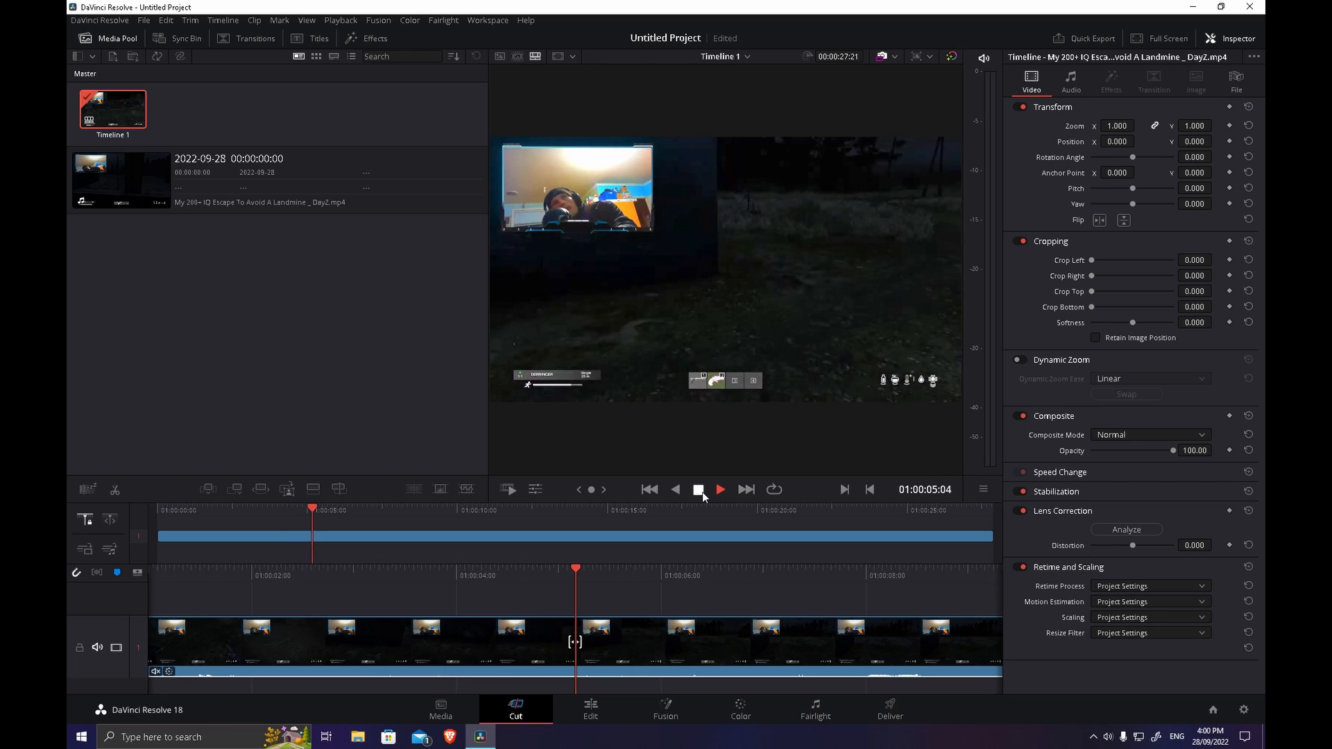
pyautogui.click(702, 493)
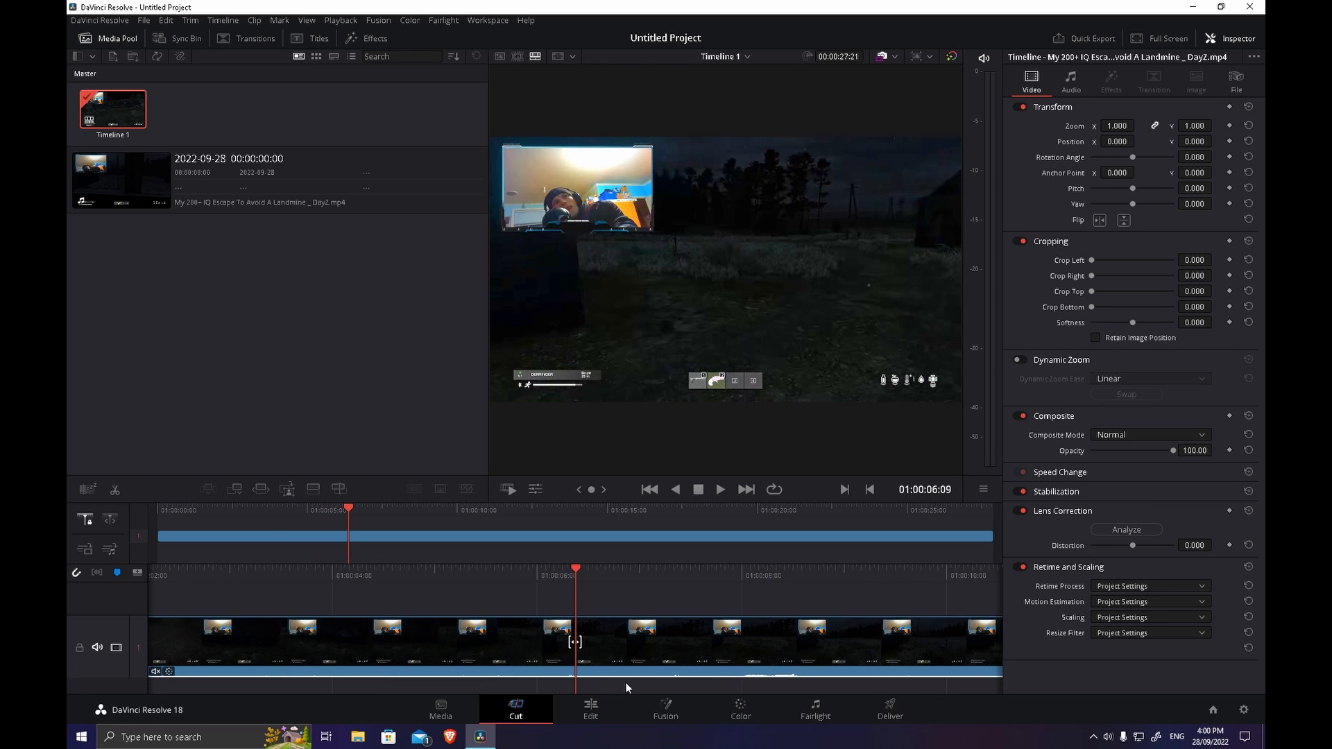
# Lower the clip's shadows to 0.50 on the Color page and play the darker version on the Cut page.
pyautogui.click(593, 659)
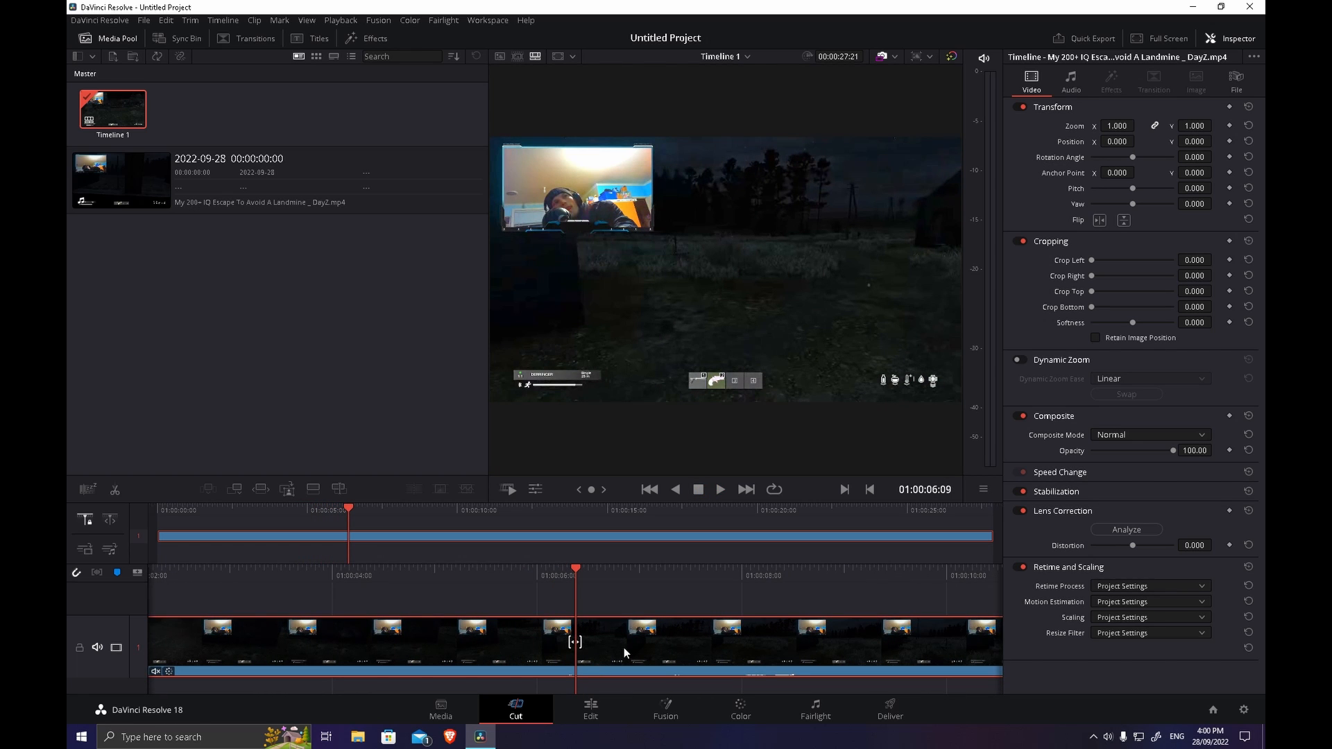
pyautogui.click(766, 719)
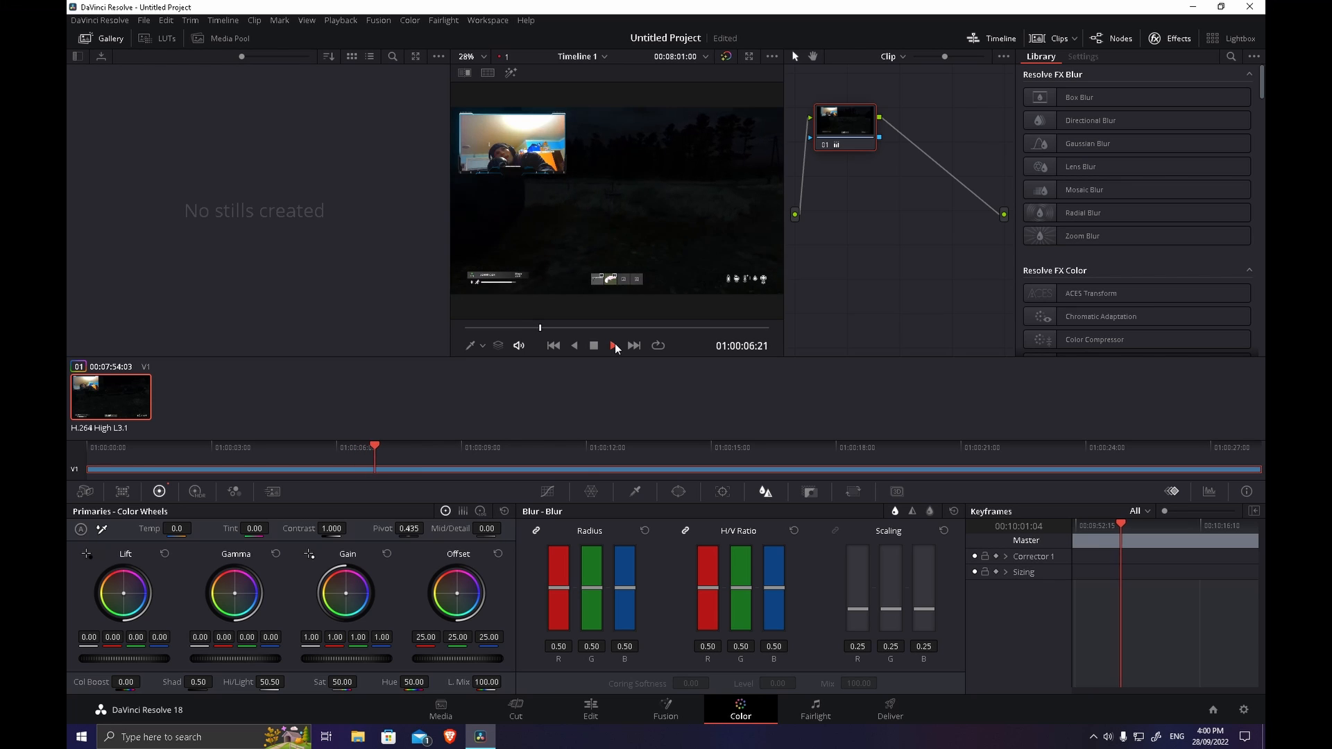
pyautogui.click(495, 709)
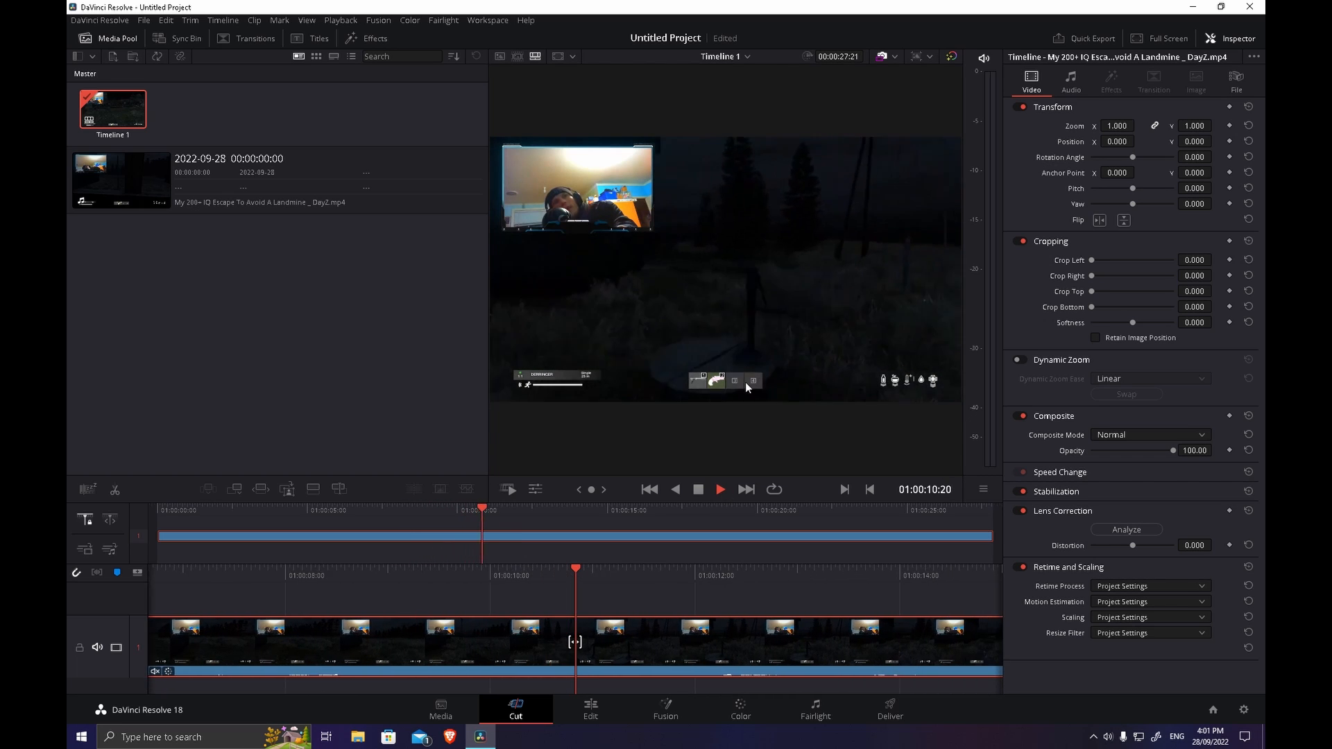
pyautogui.click(698, 490)
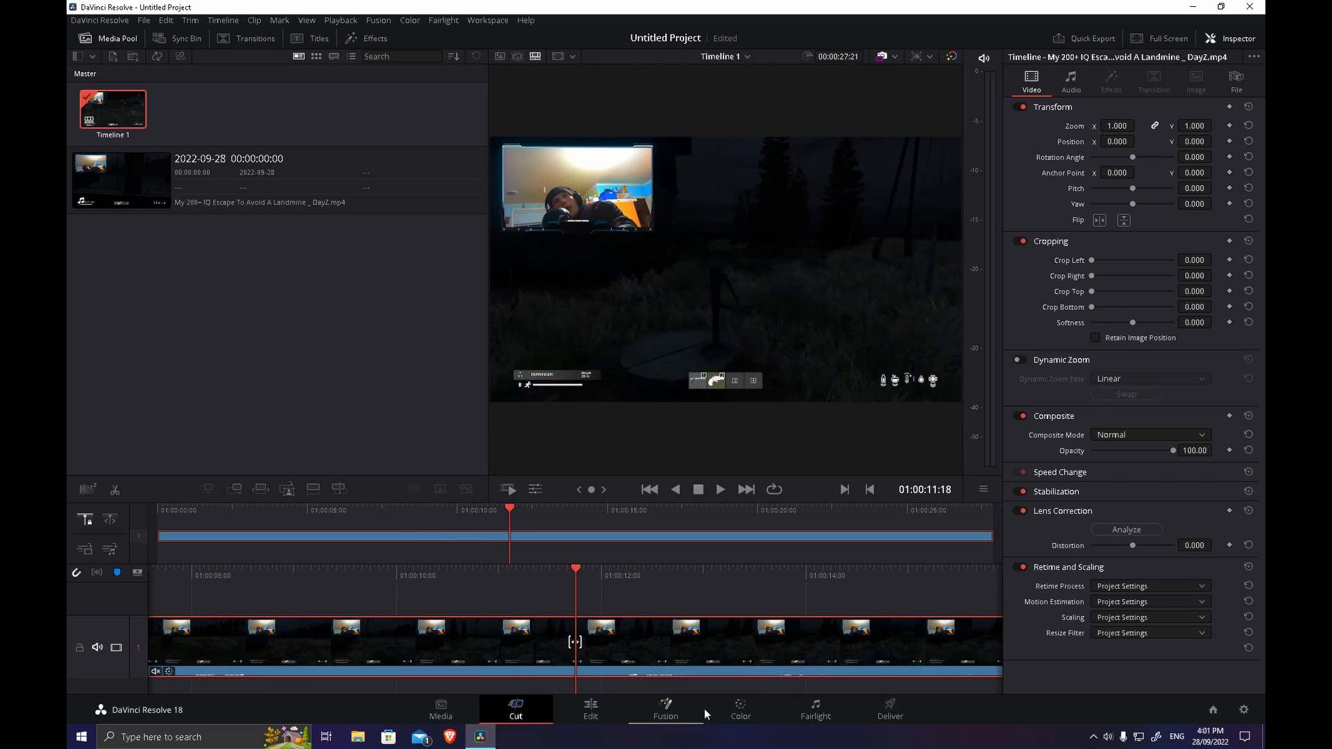
# Raise the clip's shadows as far as 75.00 on the Color page and fine-tune the value.
pyautogui.click(739, 711)
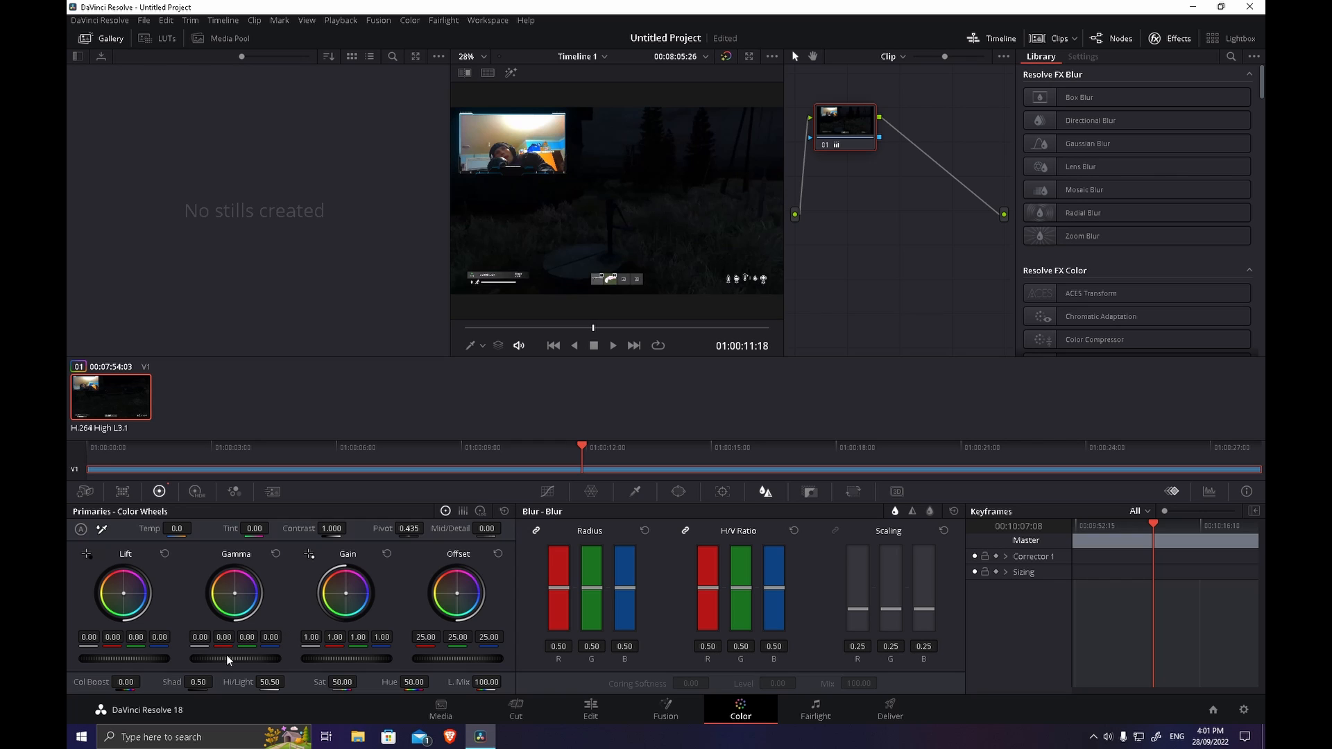
pyautogui.moveTo(192, 682); pyautogui.dragTo(216, 681)
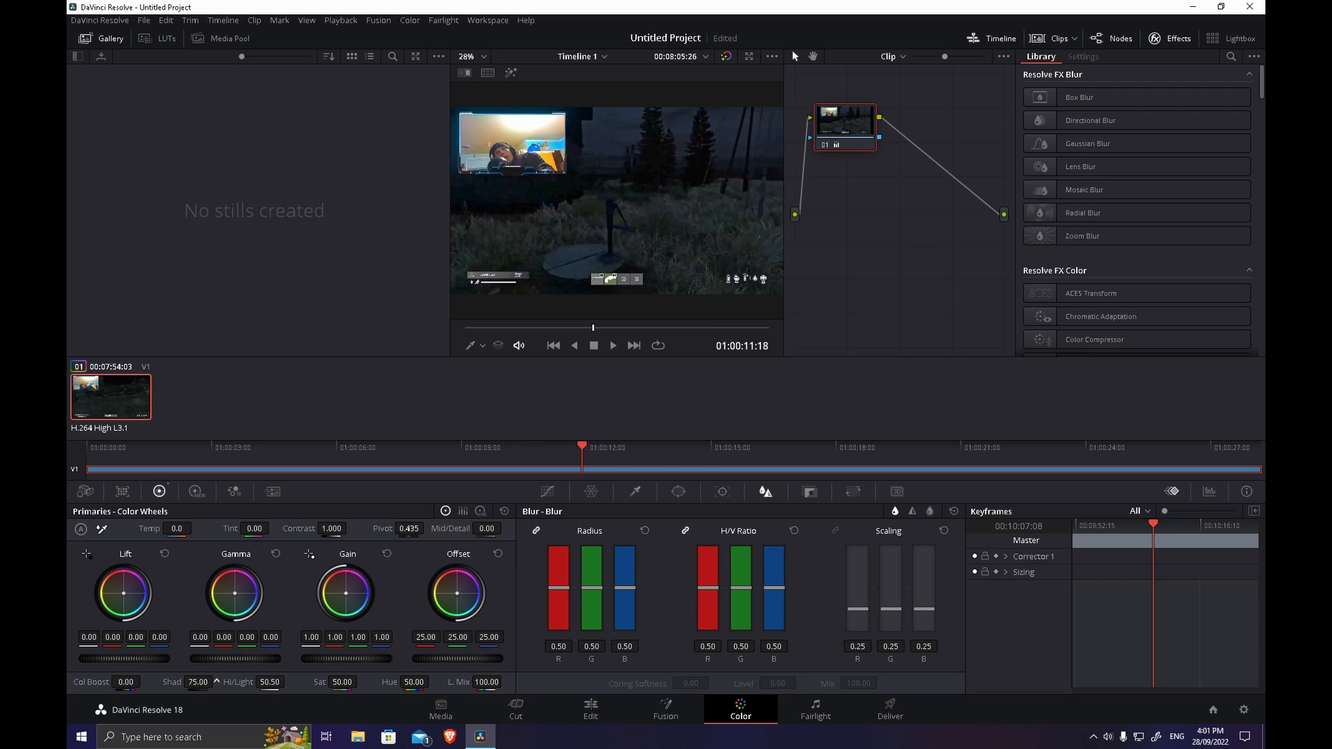
pyautogui.moveTo(217, 682); pyautogui.dragTo(216, 682)
pyautogui.moveTo(198, 682); pyautogui.dragTo(190, 681)
# Play the regraded clip to its end on the Cut page and scrub back to the start of the timeline.
pyautogui.click(514, 706)
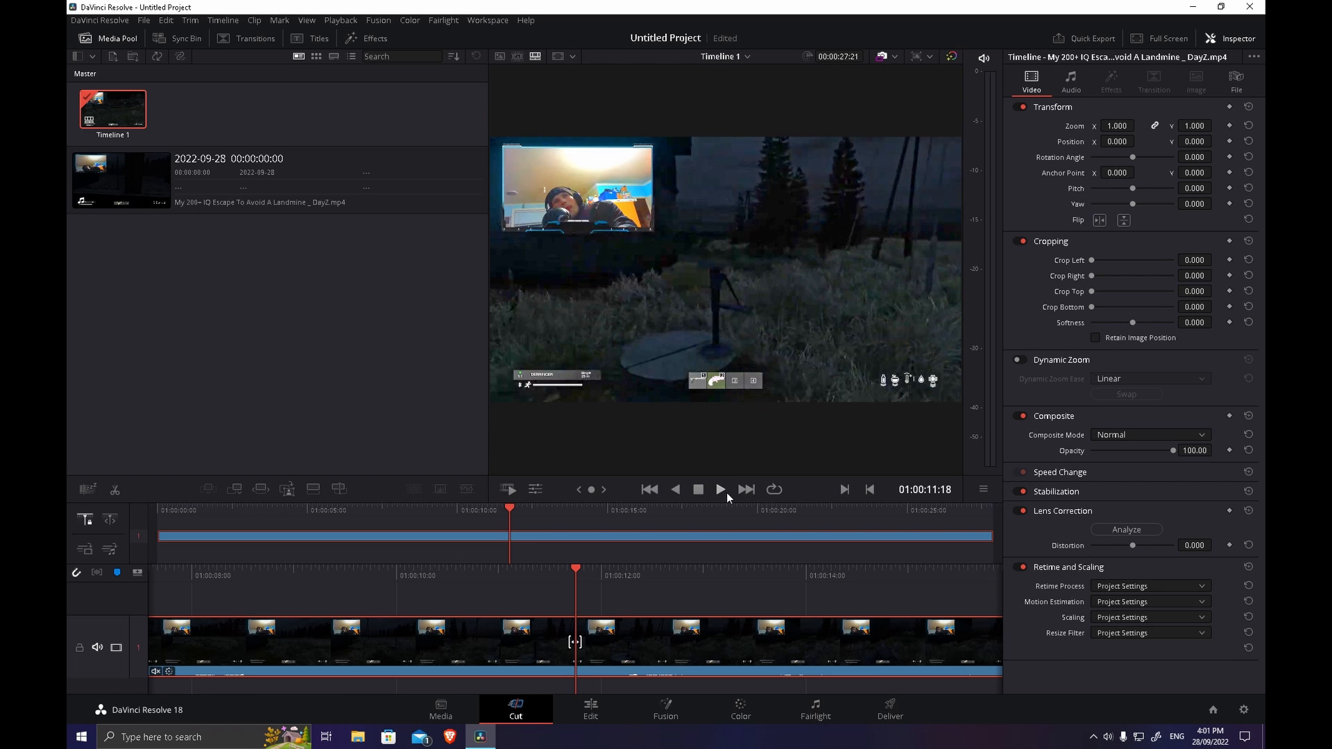
pyautogui.click(725, 491)
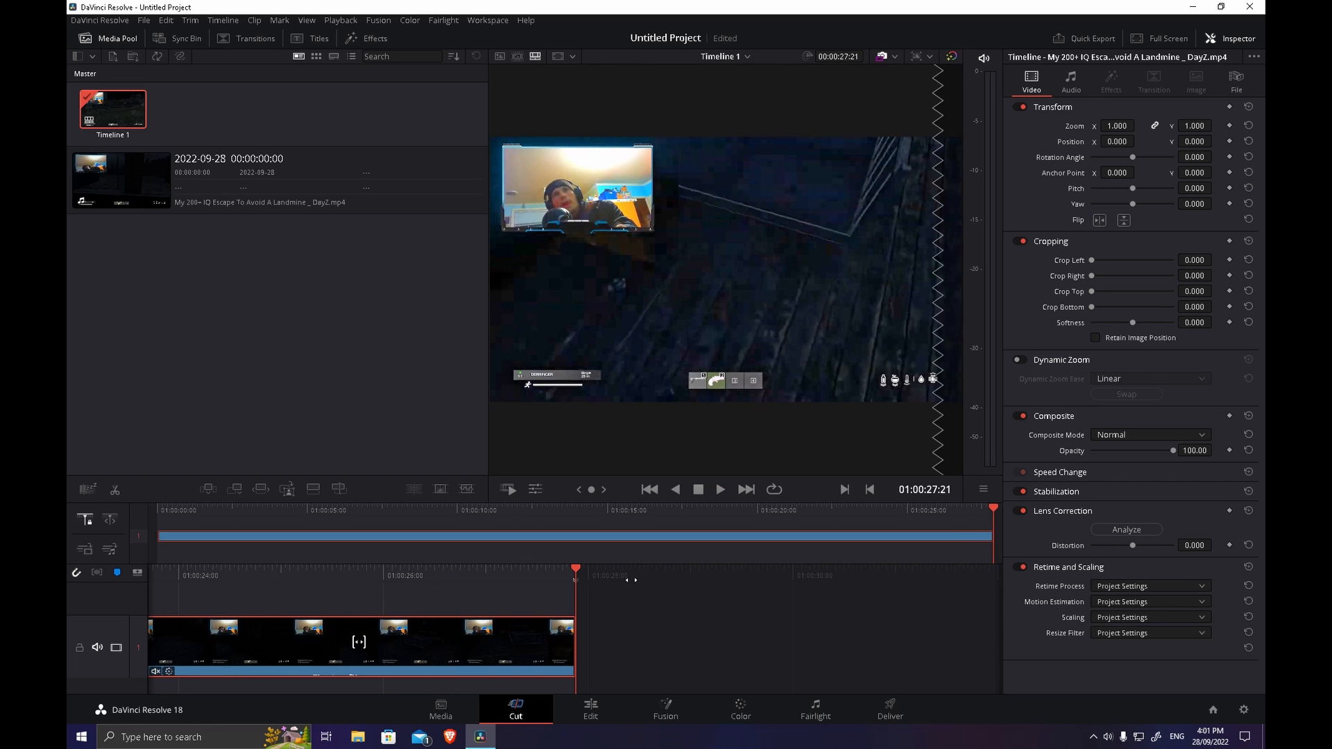
pyautogui.moveTo(631, 580); pyautogui.dragTo(1100, 648)
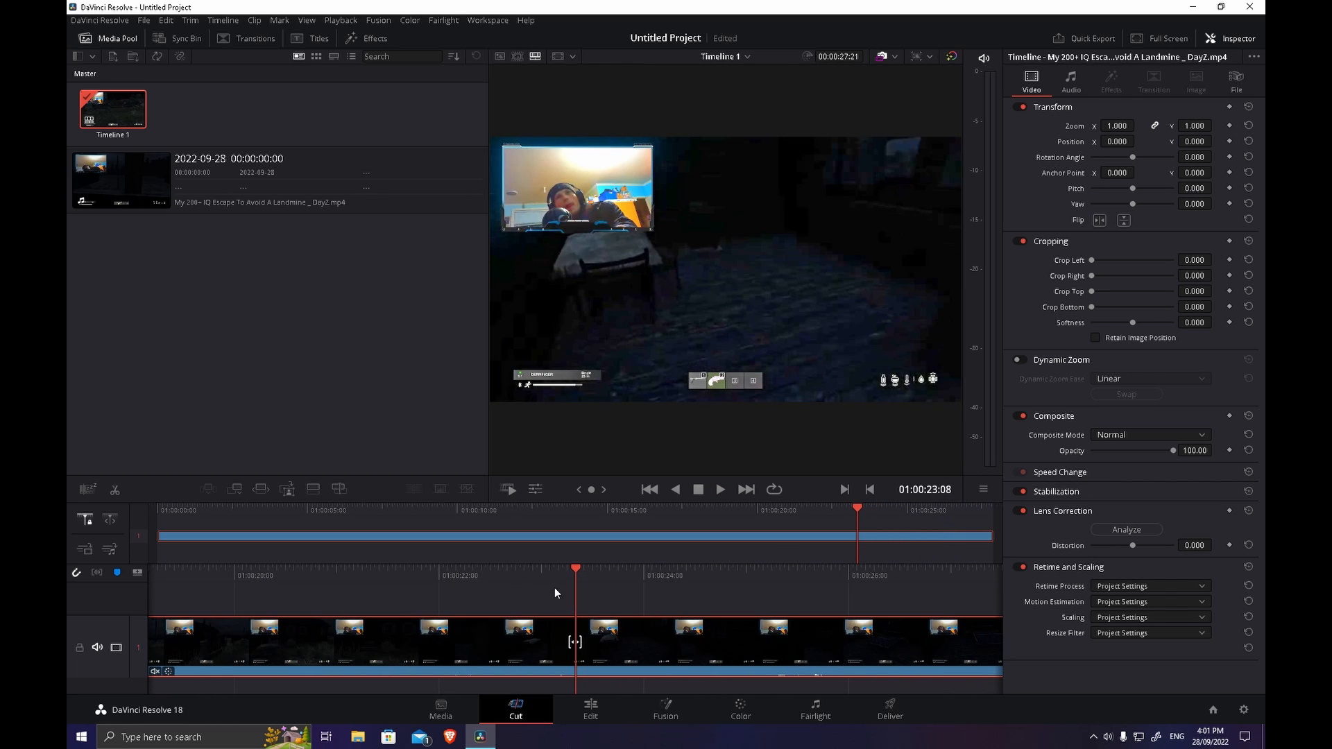
pyautogui.moveTo(554, 590); pyautogui.dragTo(1132, 697)
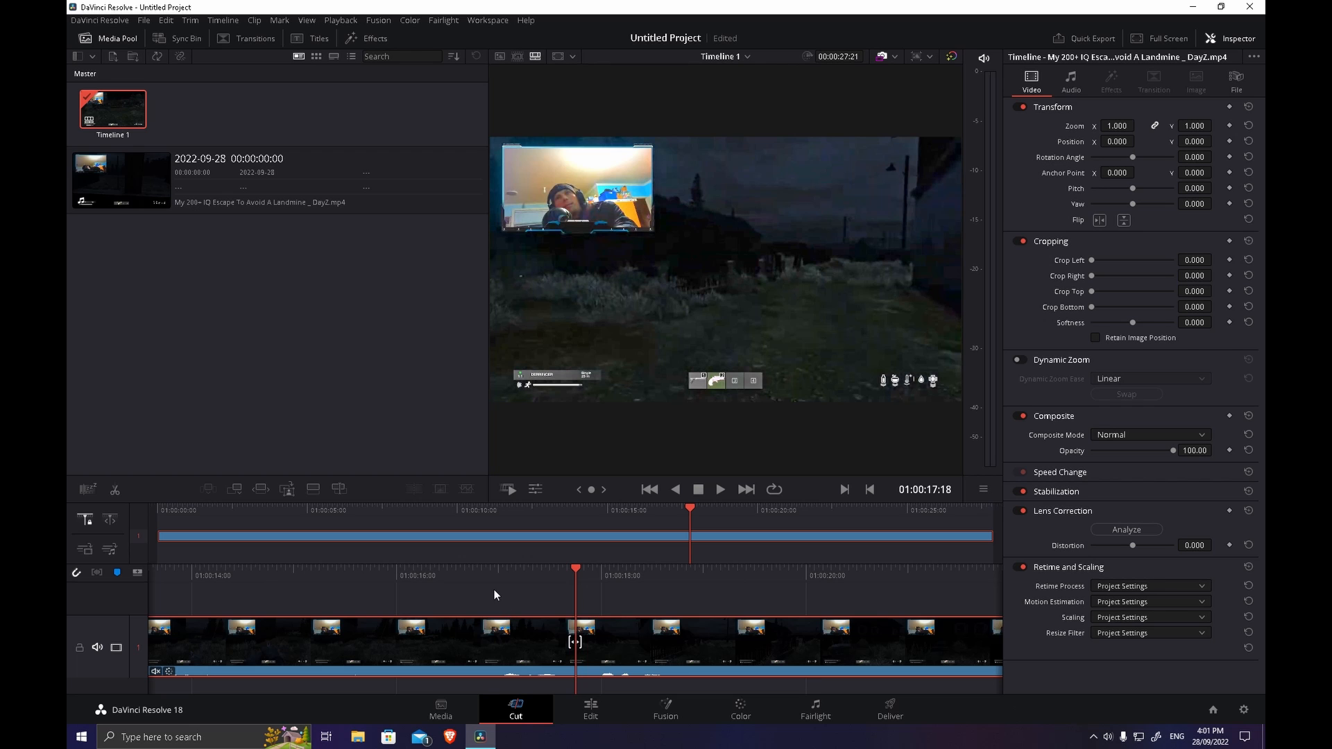
pyautogui.moveTo(493, 594); pyautogui.dragTo(1077, 619)
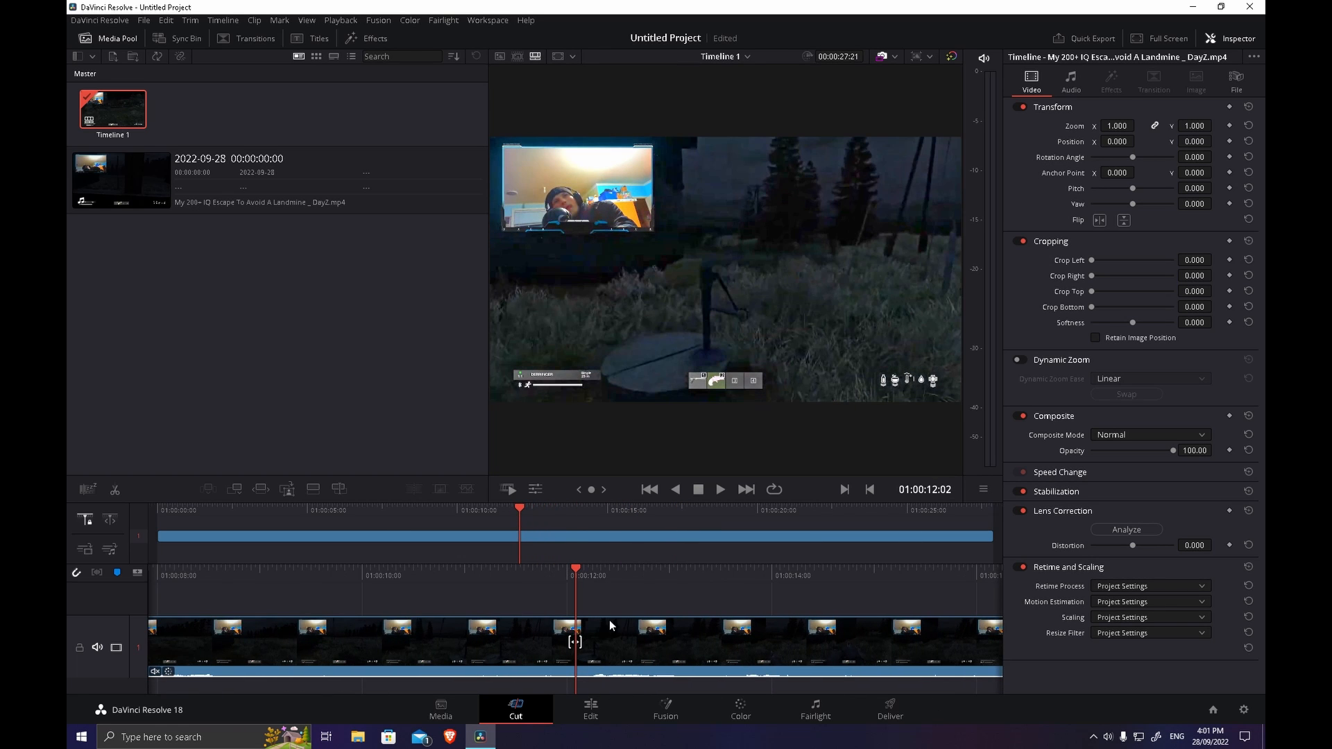
pyautogui.moveTo(555, 590); pyautogui.dragTo(1013, 617)
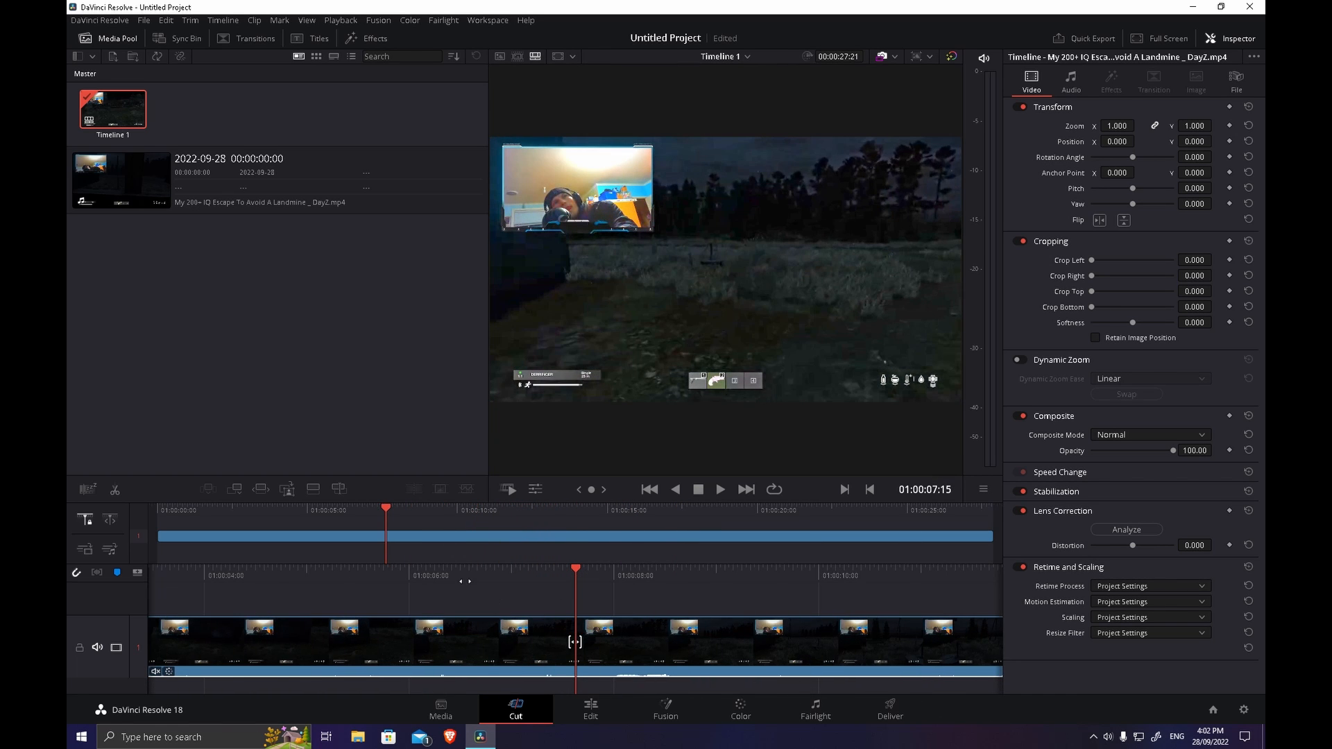
pyautogui.moveTo(458, 589); pyautogui.dragTo(891, 693)
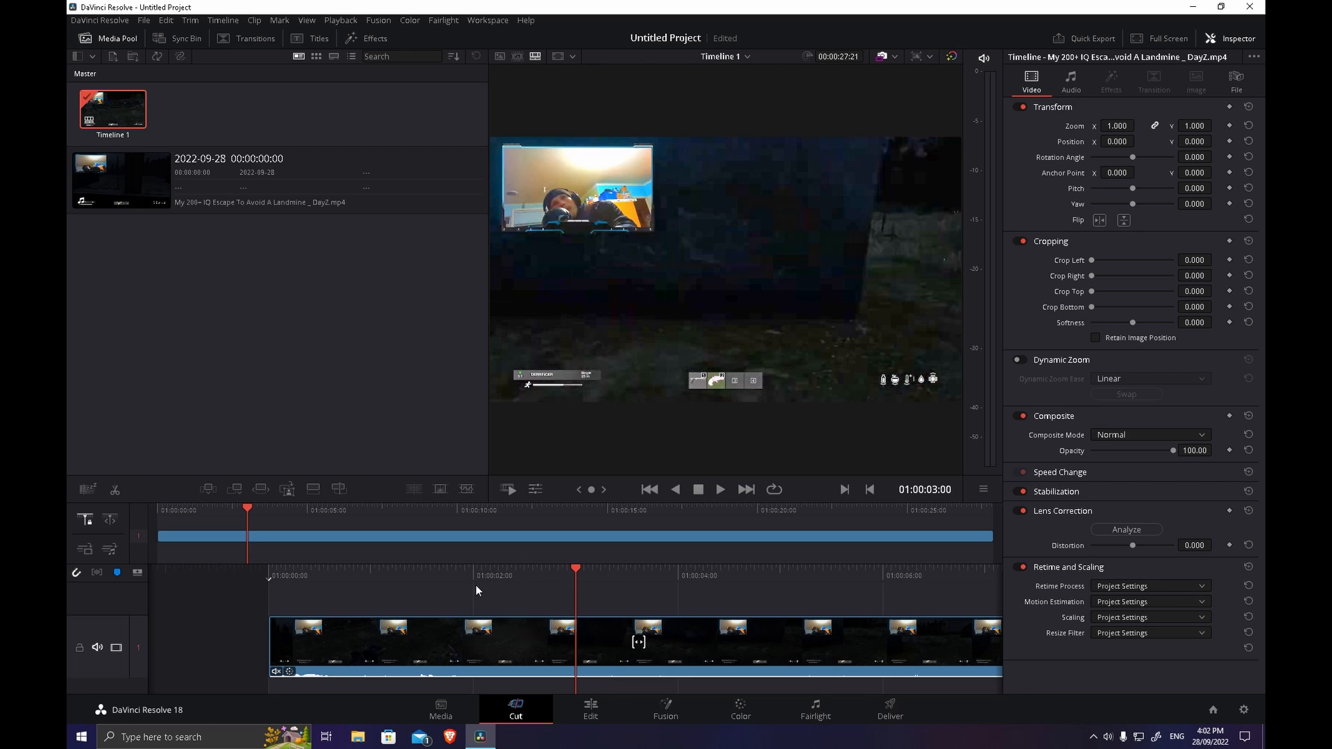
pyautogui.moveTo(635, 609); pyautogui.dragTo(802, 608)
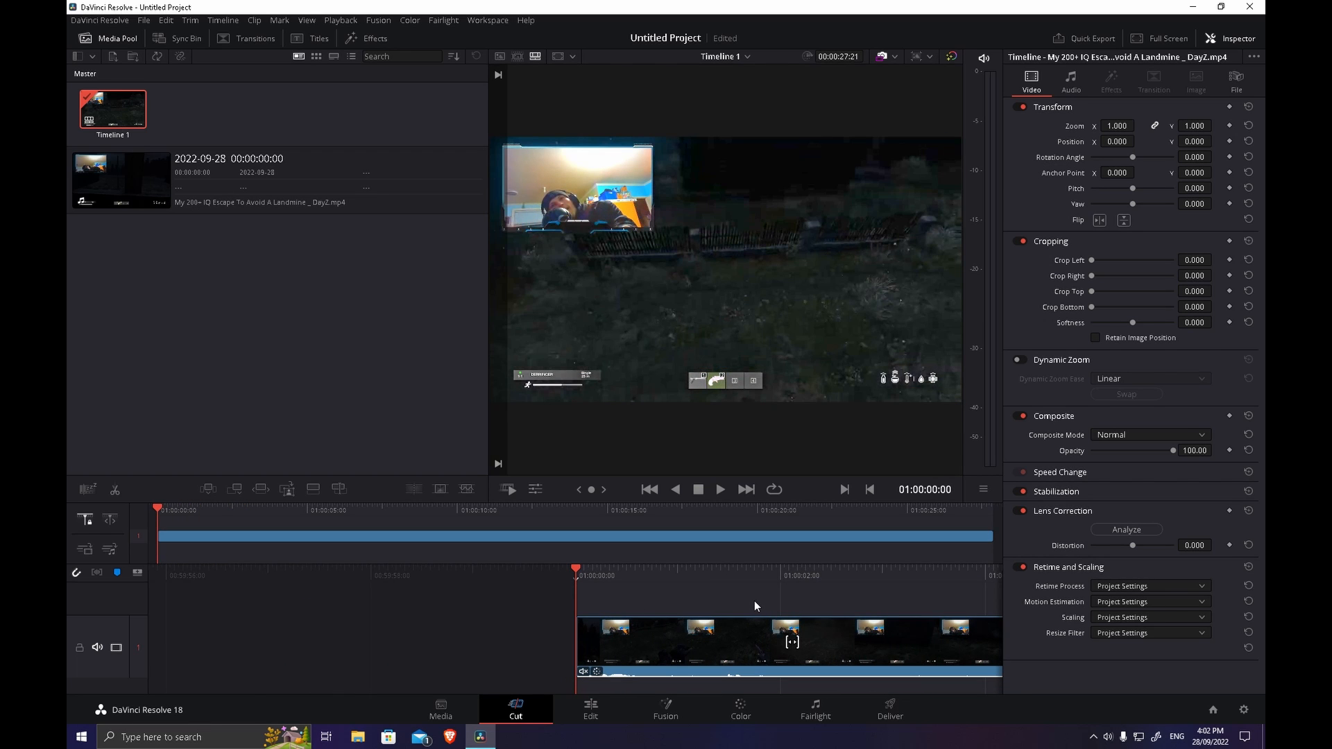